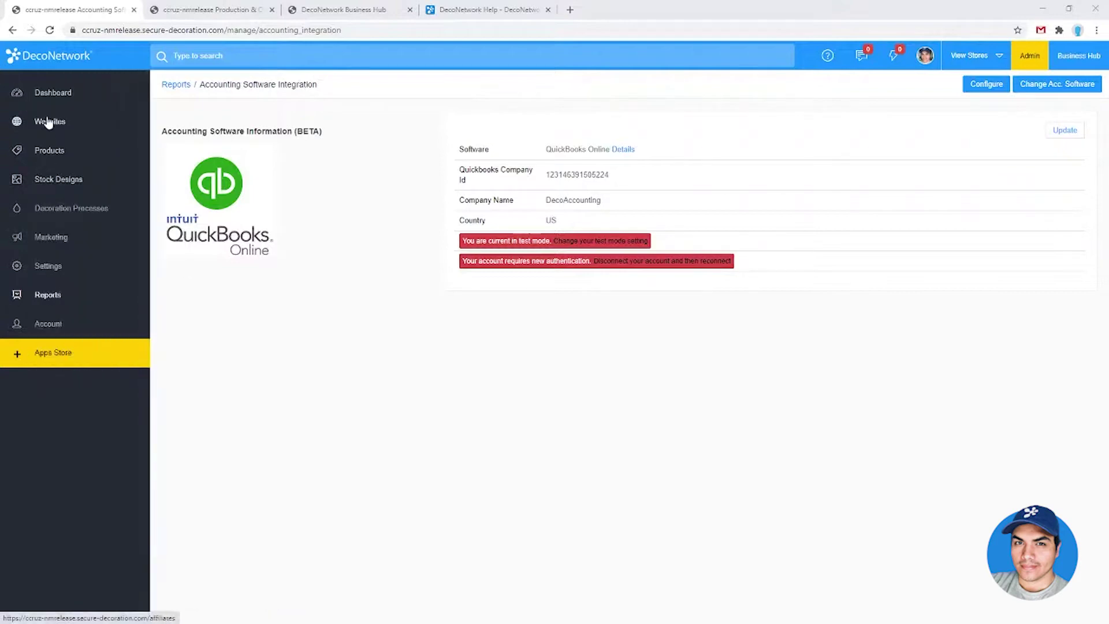
# - Open Store Commission Settings for the second store, DecoNetwork Demo, showing $7.99 USD commission
pyautogui.click(50, 122)
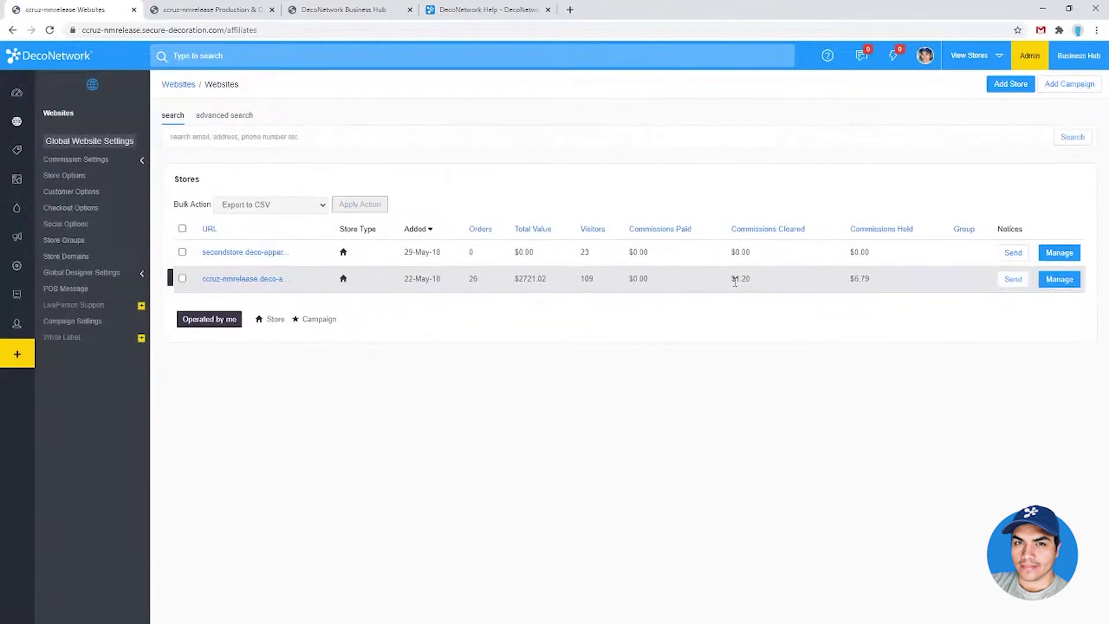
pyautogui.click(1063, 286)
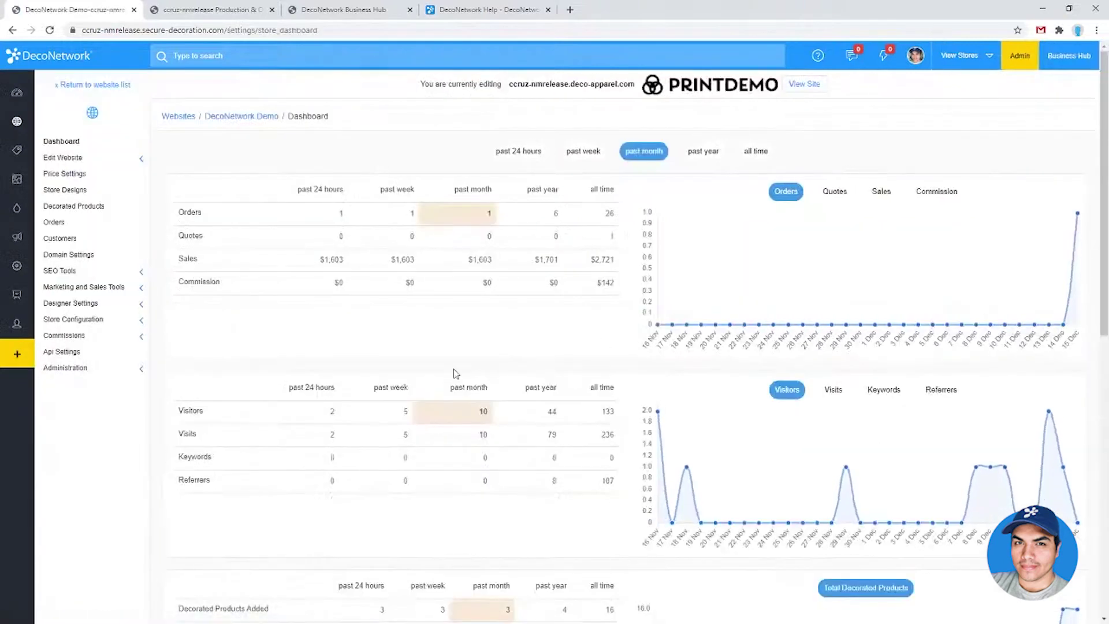
pyautogui.click(72, 372)
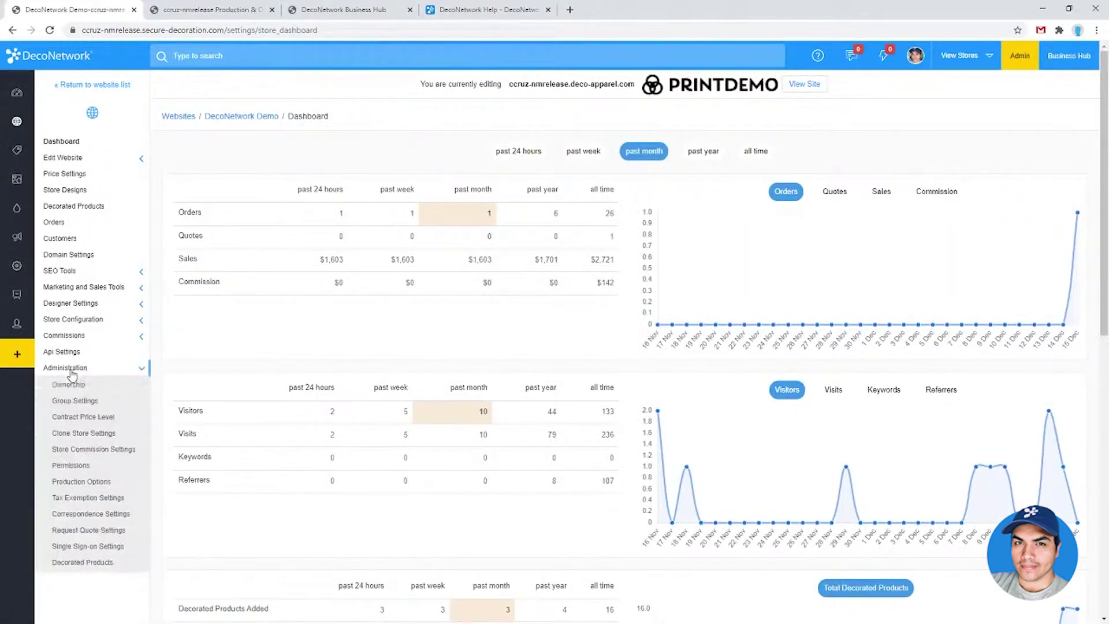
pyautogui.click(103, 456)
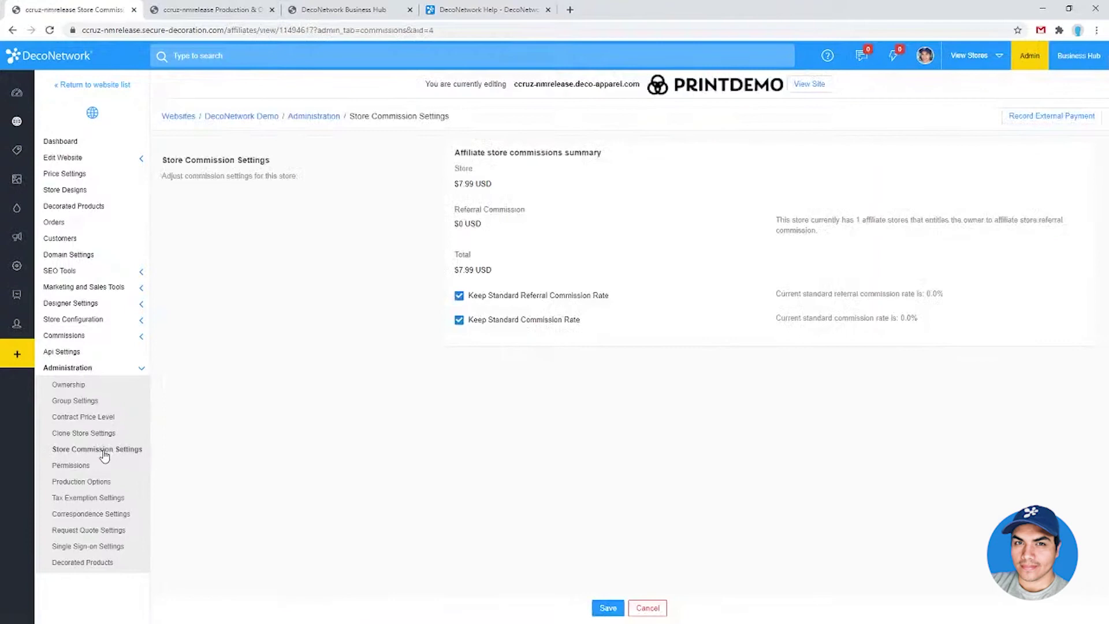
# - On Record External Payment, select both commission orders for a $1.20 USD PayPal total
pyautogui.click(1053, 120)
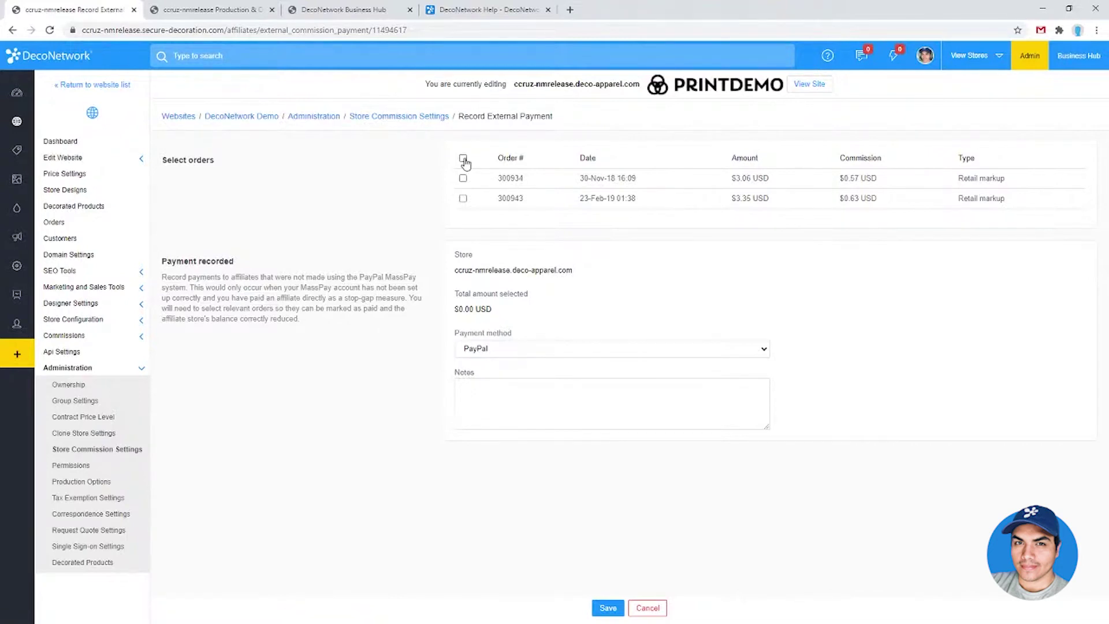
pyautogui.click(464, 160)
pyautogui.click(464, 160)
pyautogui.click(464, 160)
pyautogui.click(464, 161)
pyautogui.click(464, 160)
pyautogui.click(463, 178)
pyautogui.click(463, 198)
pyautogui.click(464, 161)
pyautogui.click(464, 162)
pyautogui.click(464, 202)
pyautogui.click(464, 158)
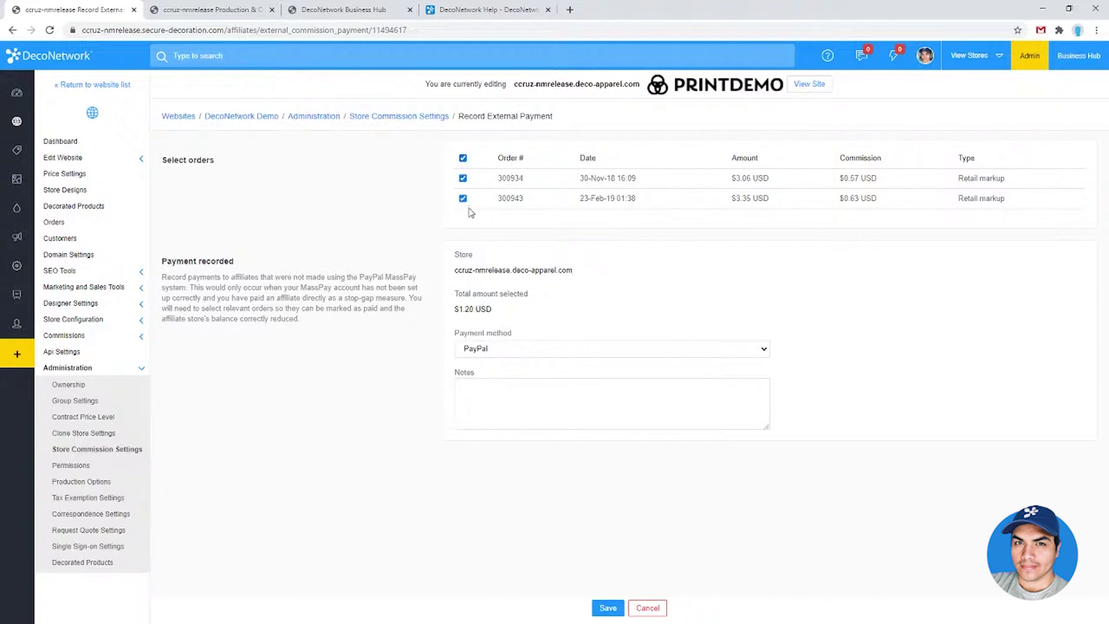